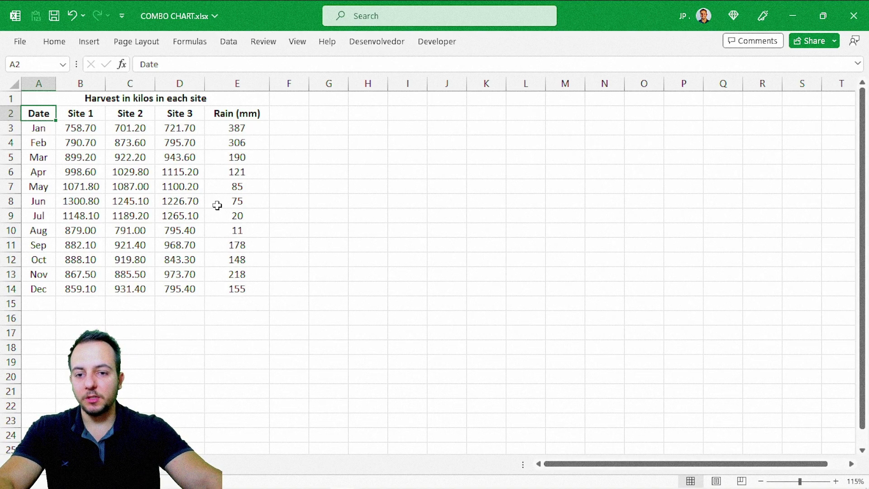
Step: Insert an empty 2-D clustered column chart with a blank cell outside the harvest table selected
click(486, 127)
click(564, 172)
click(486, 127)
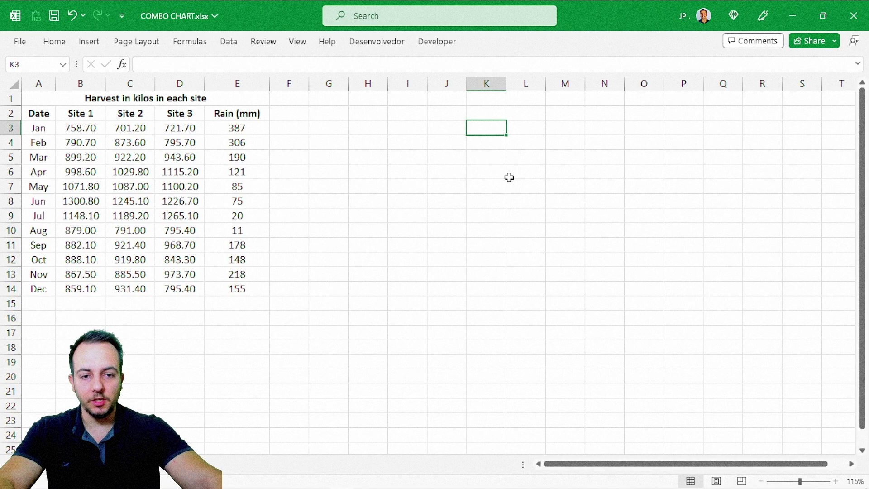
click(525, 171)
click(497, 151)
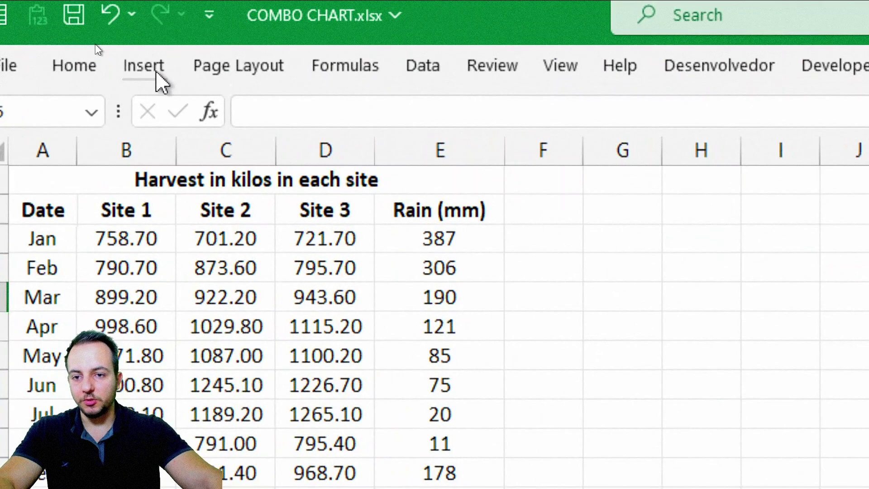
click(95, 45)
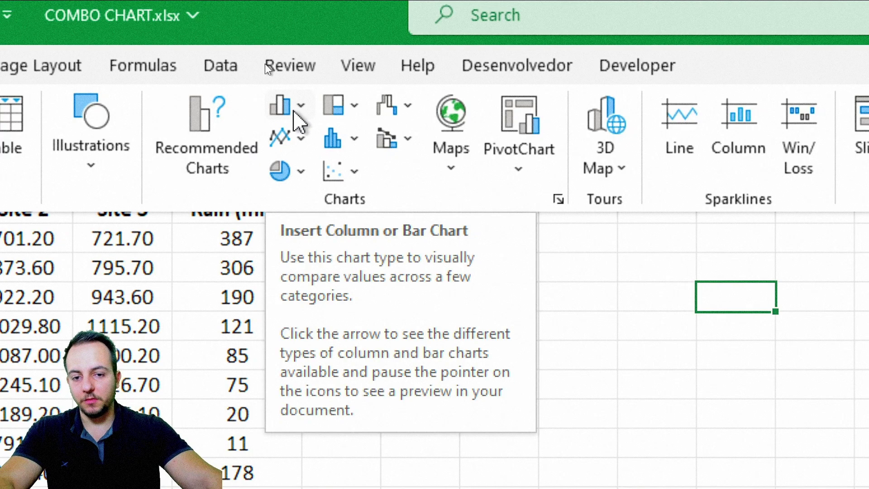
click(295, 118)
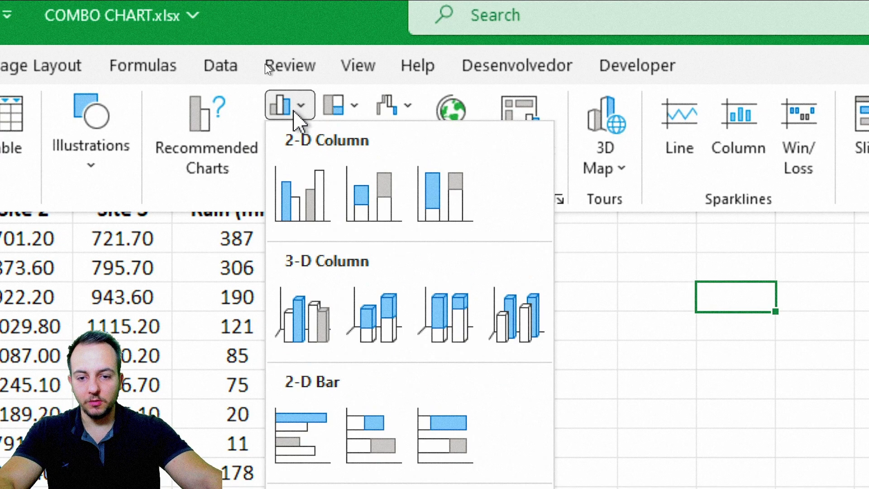
click(295, 202)
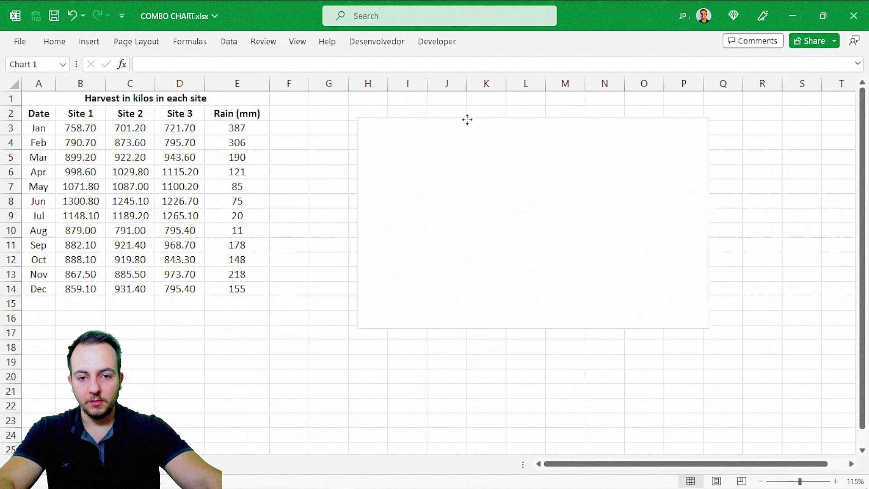
click(337, 159)
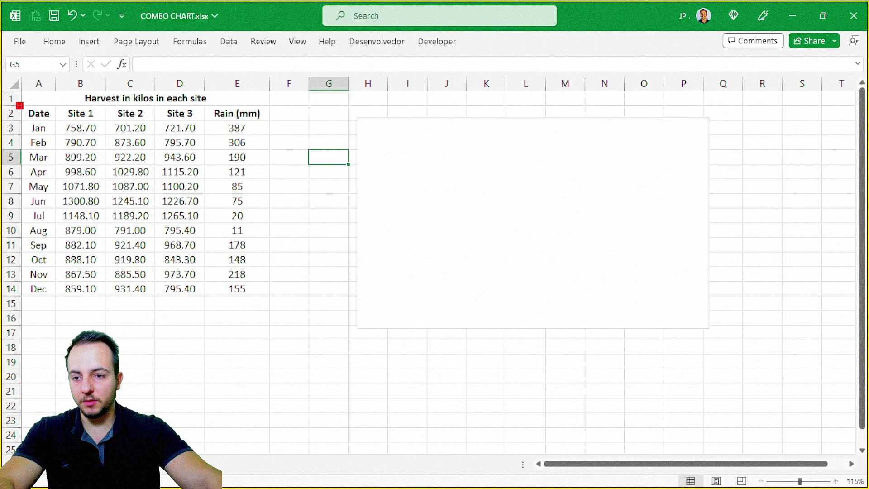
mouse_move(291, 219)
mouse_down()
mouse_move(456, 229)
mouse_move(483, 245)
mouse_up()
key(Escape)
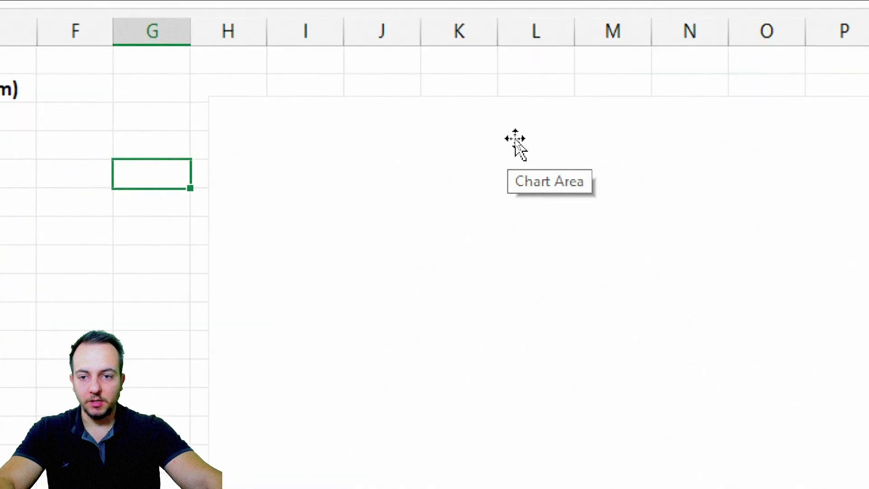
Step: Open the empty chart's data source selection and start adding a new series, keeping the table in view
click(371, 107)
right_click(374, 116)
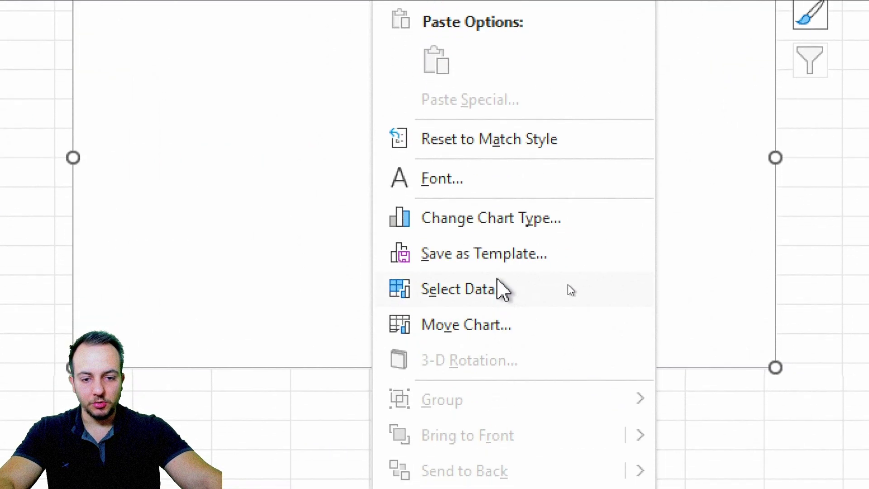
click(490, 292)
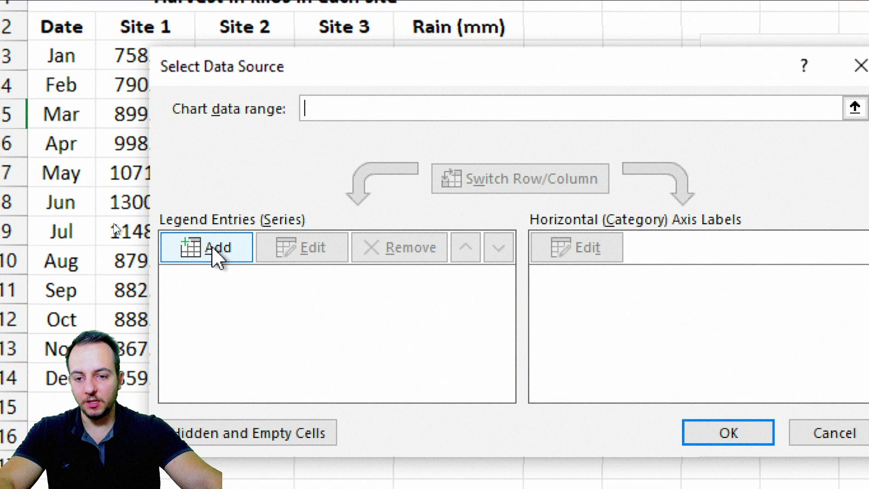
click(213, 250)
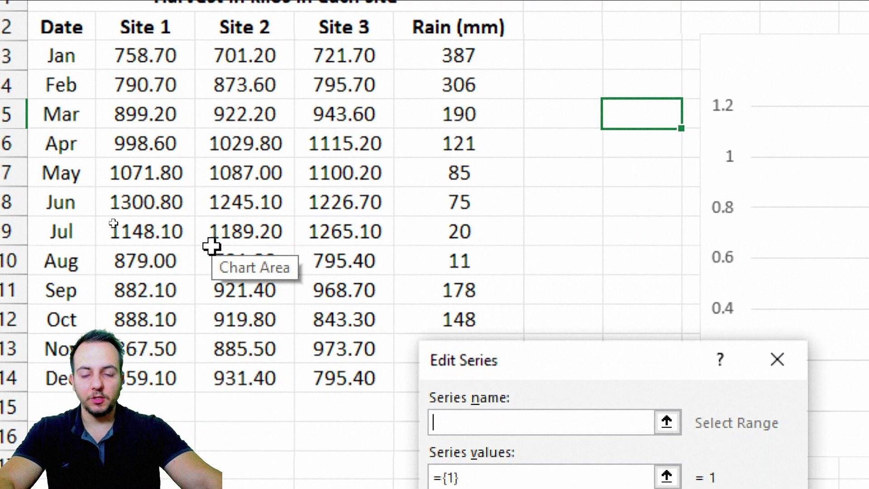
drag(538, 362, 557, 174)
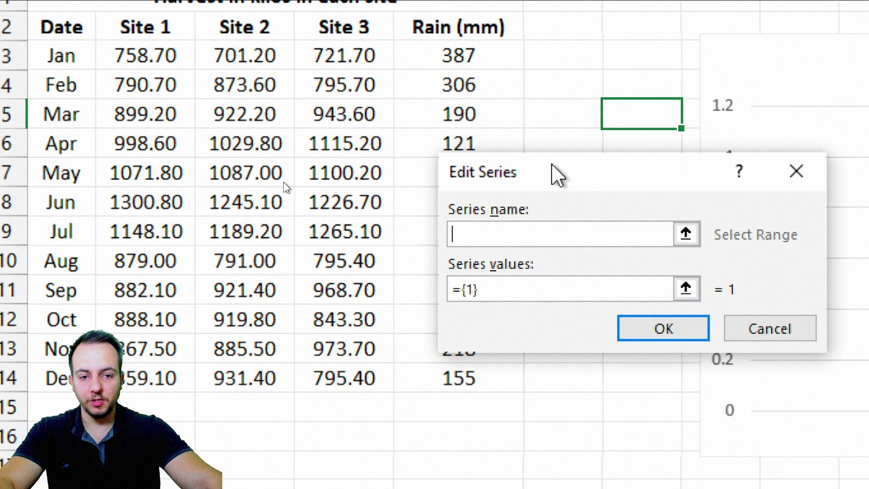
drag(100, 11, 196, 43)
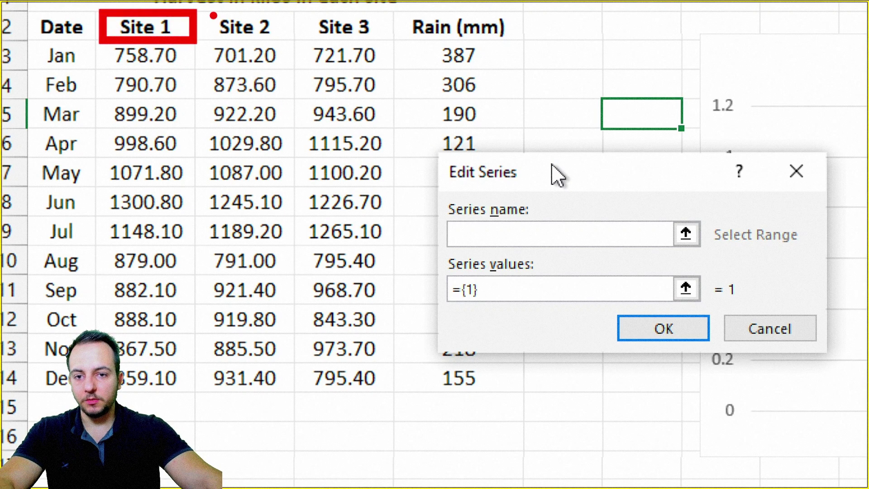
drag(200, 10, 286, 43)
drag(306, 6, 392, 45)
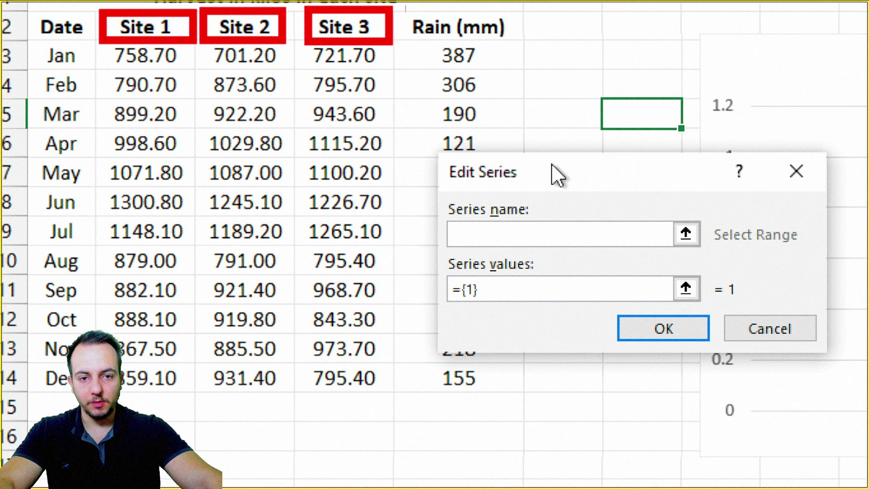
drag(403, 7, 518, 43)
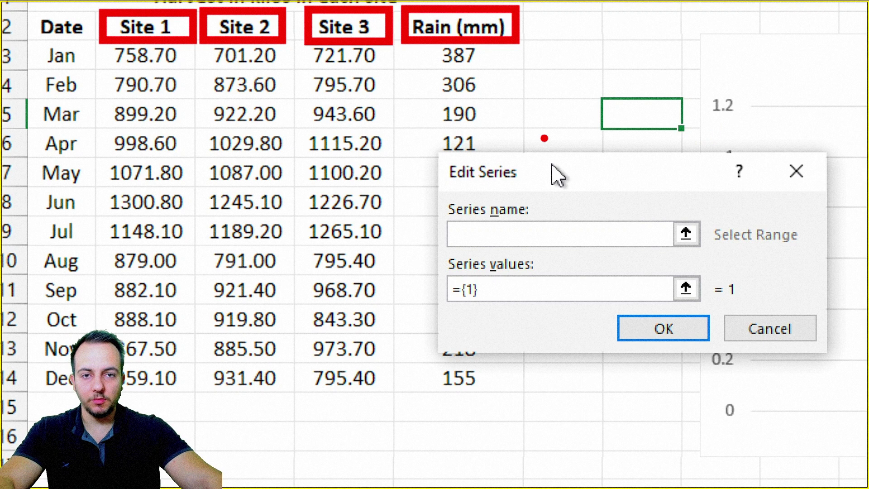
mouse_move(181, 59)
mouse_down()
mouse_move(195, 172)
mouse_move(203, 175)
mouse_up()
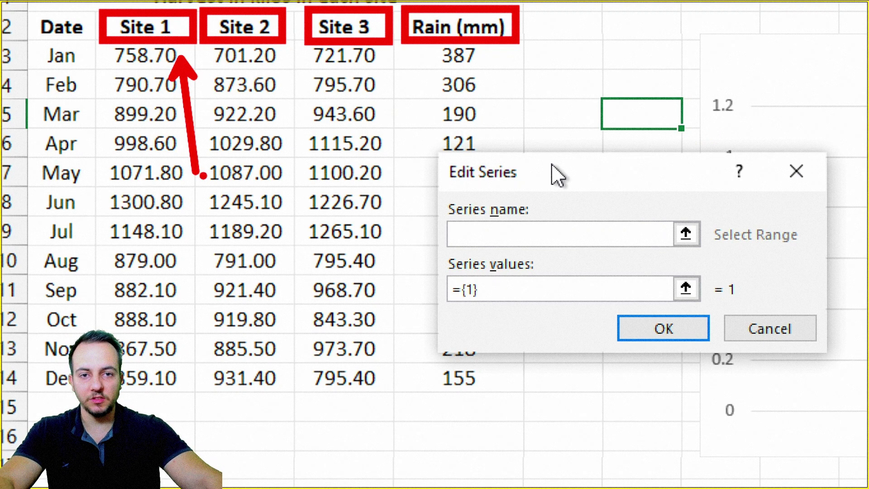
drag(557, 175, 437, 146)
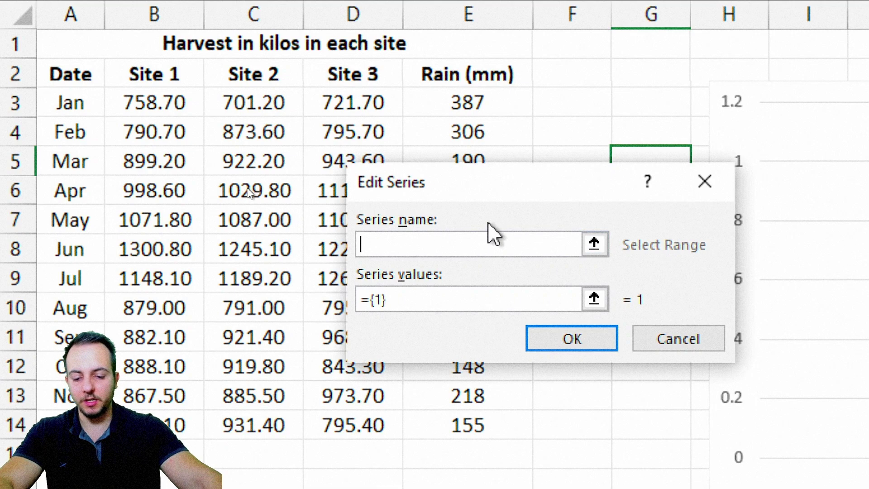
text(serie)
key(BackSpace)
key(BackSpace)
key(BackSpace)
key(BackSpace)
key(BackSpace)
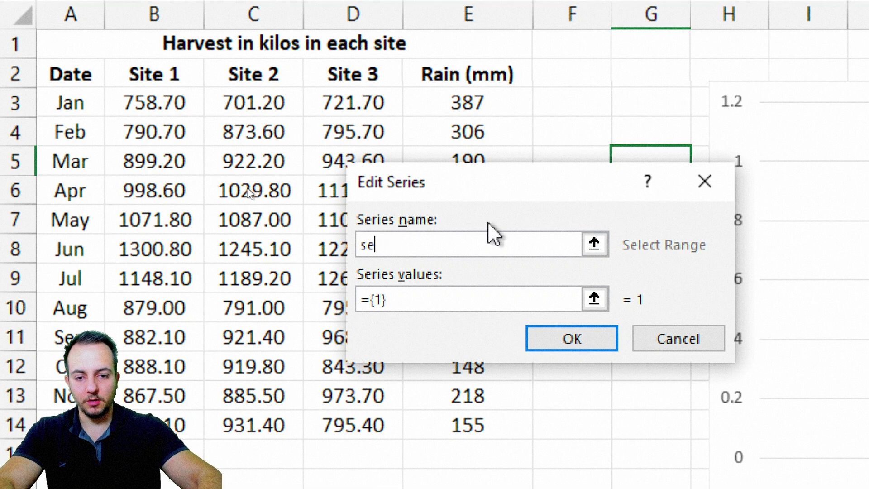
Step: Define the new series with its name from the Site 1 header in B2 and its values from B3:B14
click(174, 84)
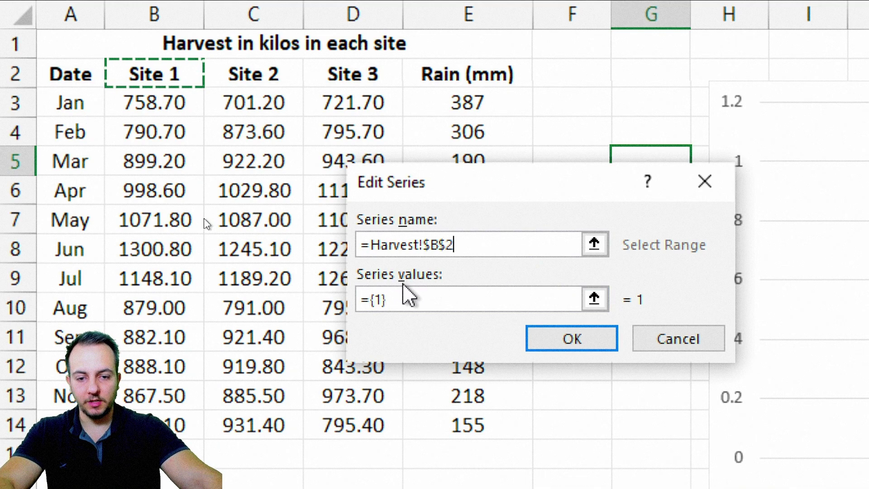
click(594, 299)
click(187, 108)
drag(186, 108, 170, 414)
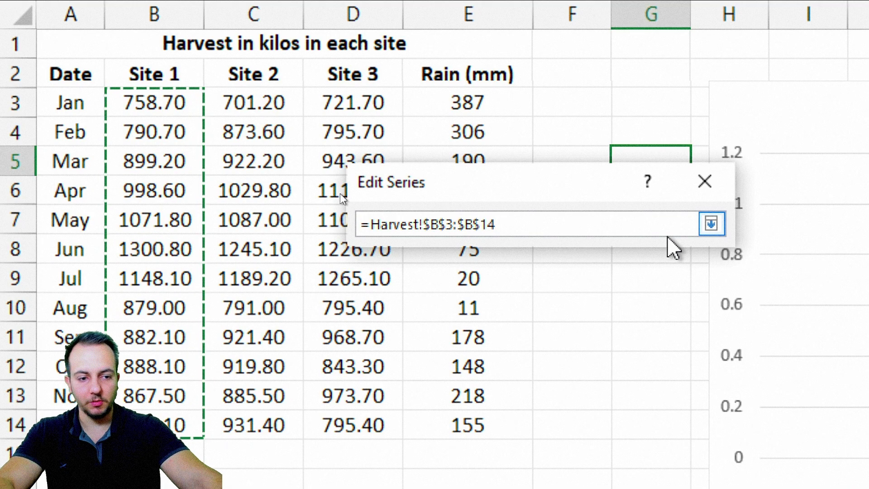
click(711, 225)
click(584, 341)
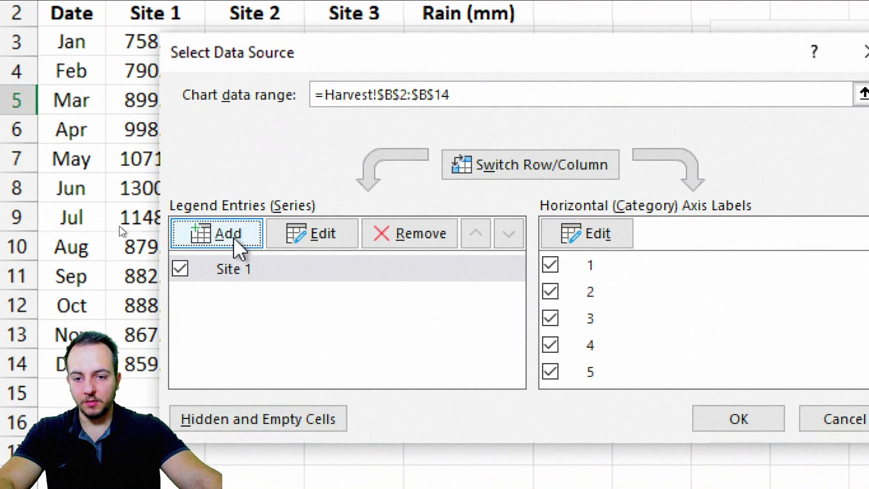
Step: Add the Site 2 series with its name from C2 and its values from C3:C14
click(238, 246)
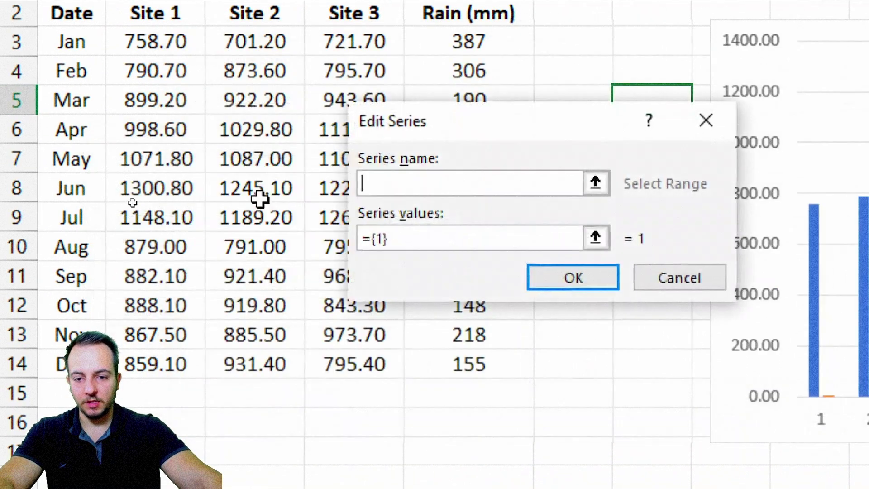
click(284, 11)
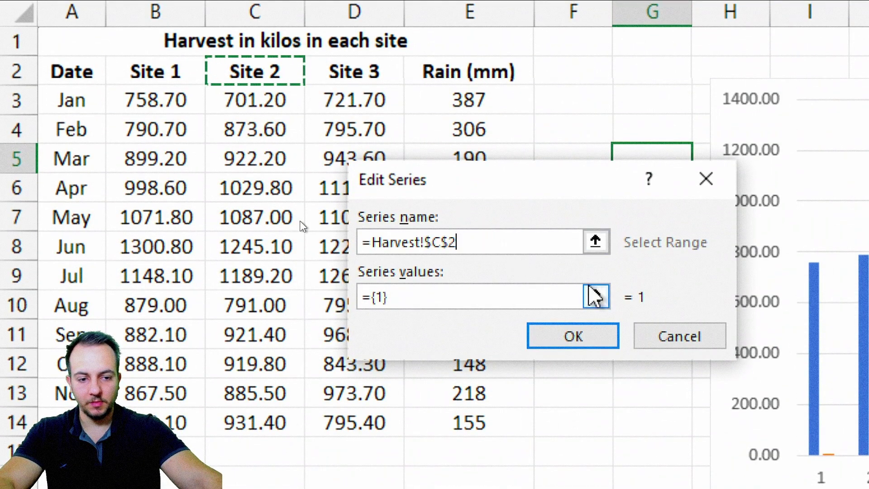
click(595, 296)
drag(283, 100, 271, 421)
click(715, 222)
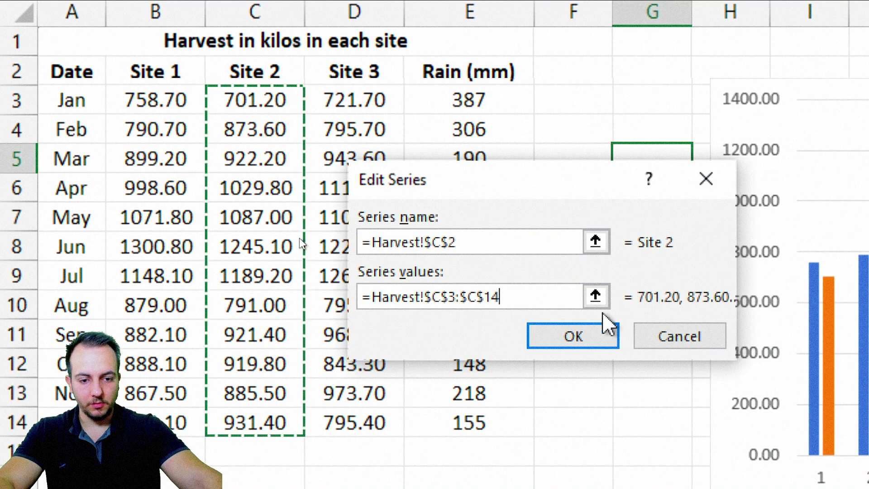
click(604, 327)
Step: Add the Site 3 series with its name from D2 and its values from D3:D14
click(236, 294)
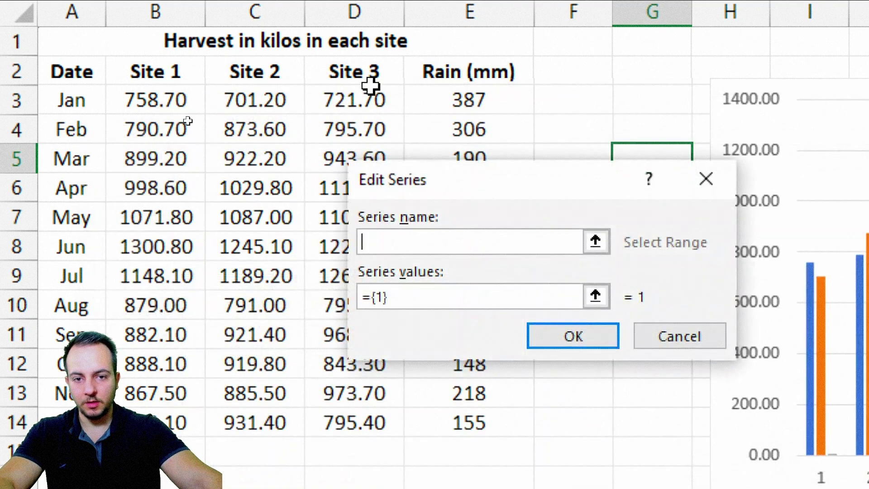
click(371, 73)
click(595, 297)
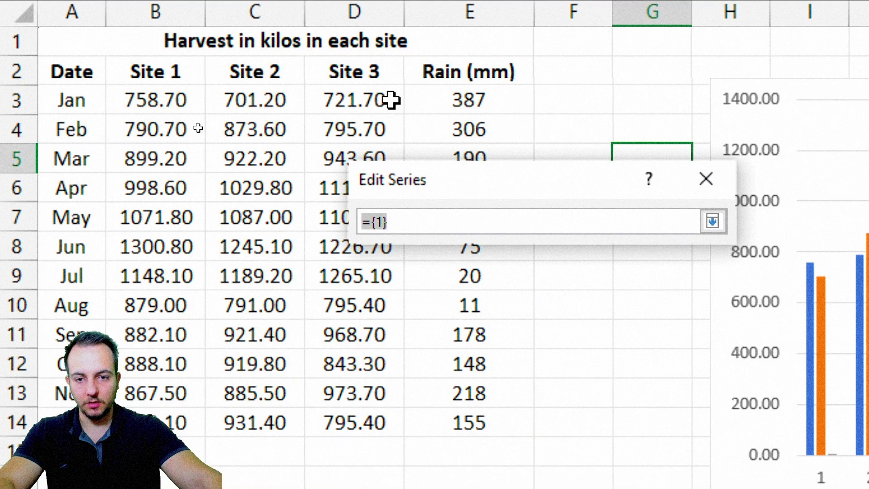
drag(389, 97, 372, 424)
click(714, 222)
click(580, 320)
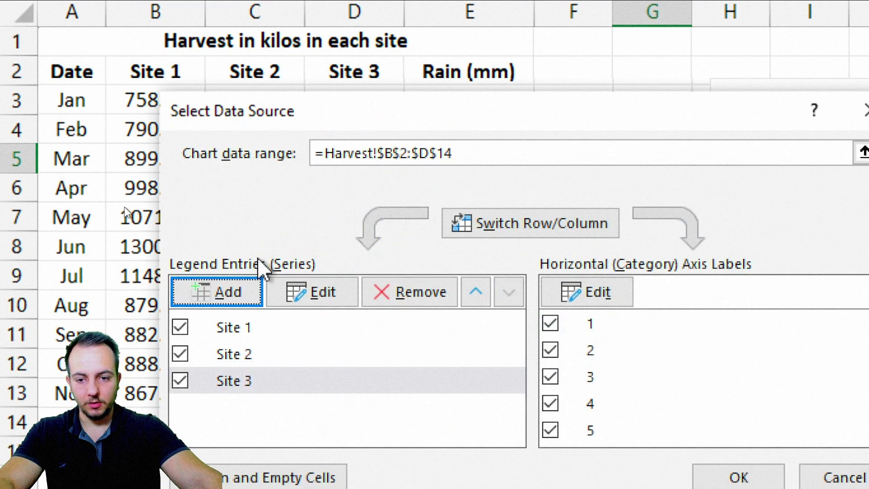
Step: Add the Rain (mm) series with its name from E2 and its values from E3:E14
click(226, 292)
click(488, 71)
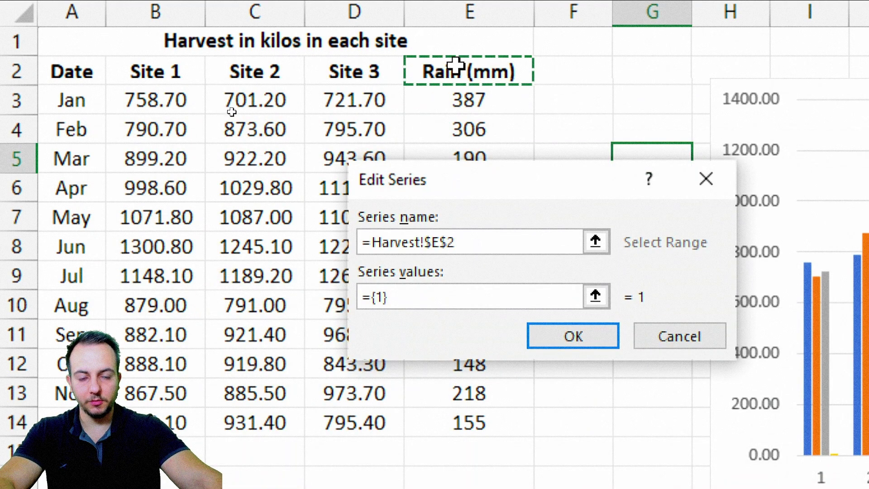
click(595, 296)
drag(491, 86, 463, 419)
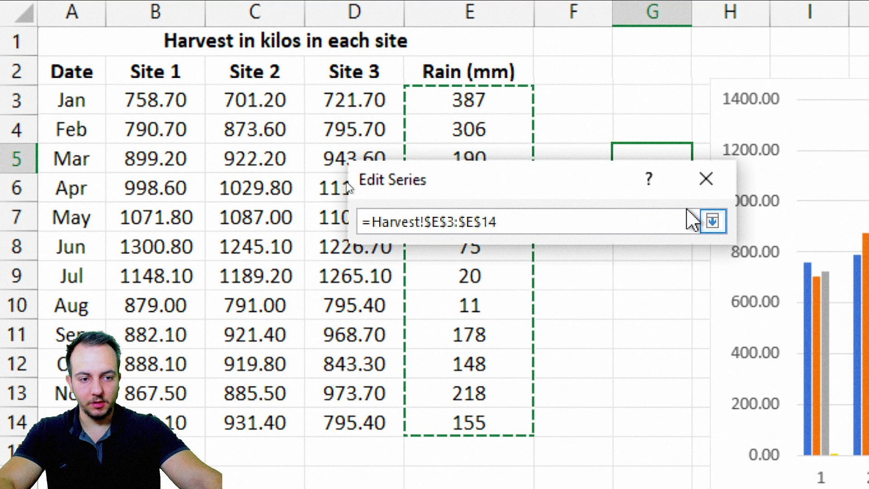
click(713, 222)
click(555, 349)
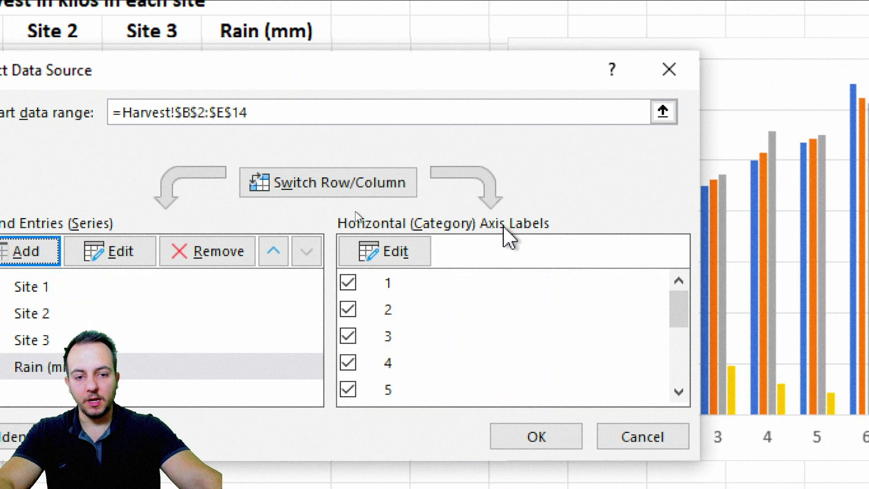
Step: Set the horizontal axis labels to the months in A3:A14, apply the data source changes and deselect the chart
click(399, 249)
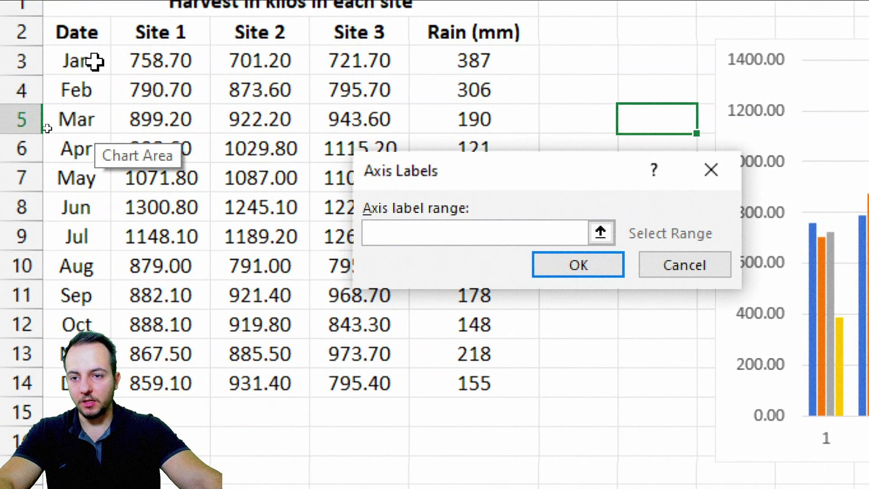
click(94, 61)
drag(93, 61, 77, 382)
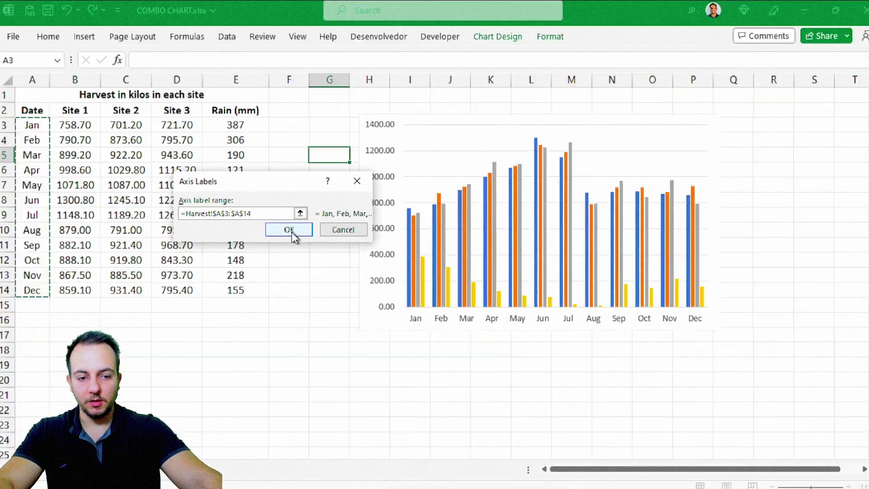
click(381, 138)
click(370, 319)
click(755, 255)
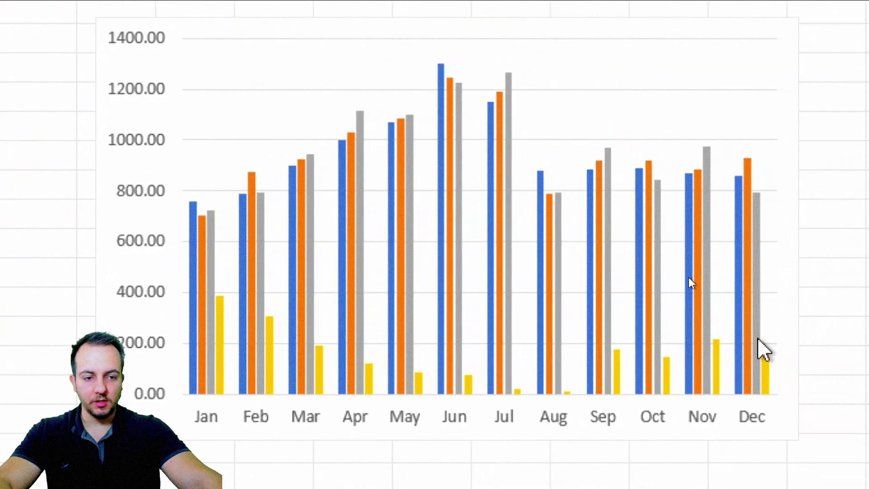
click(689, 277)
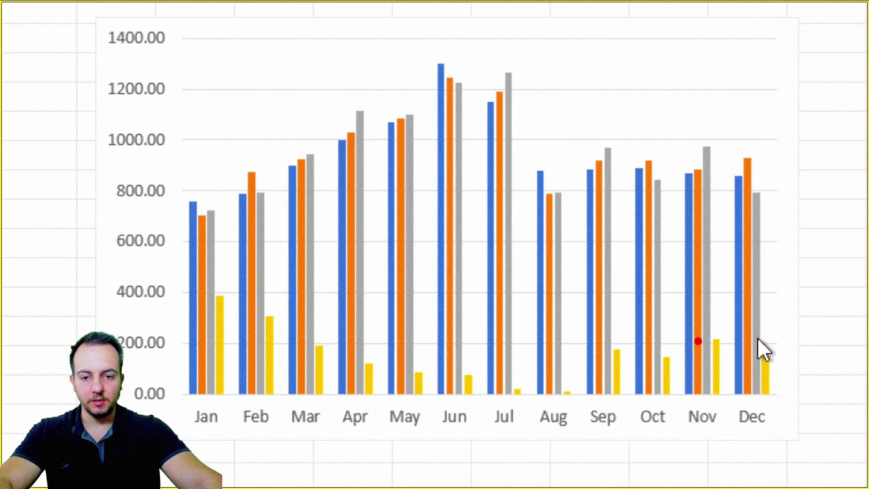
mouse_move(184, 192)
mouse_down()
mouse_move(205, 301)
mouse_move(207, 406)
mouse_up()
mouse_move(216, 150)
mouse_down()
mouse_move(209, 207)
mouse_move(280, 132)
mouse_up()
drag(211, 255, 277, 191)
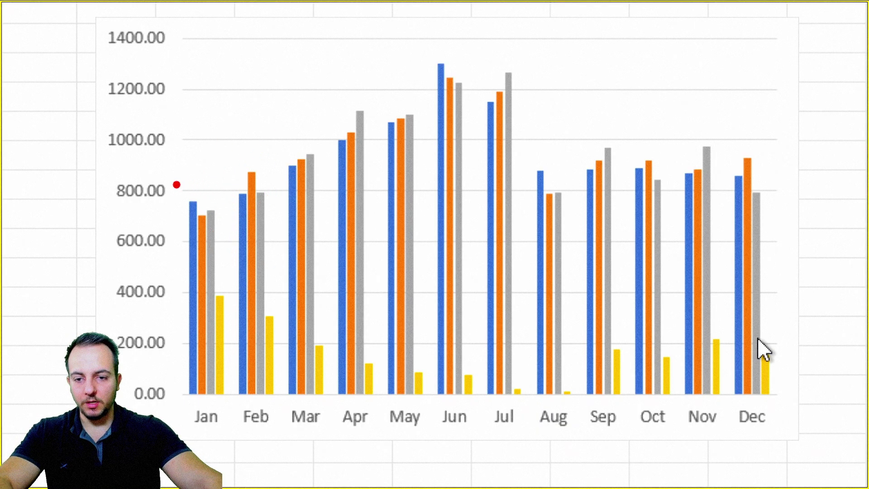
mouse_move(174, 182)
mouse_down()
mouse_move(226, 412)
mouse_move(224, 438)
mouse_move(284, 192)
mouse_move(280, 148)
mouse_move(329, 443)
mouse_up()
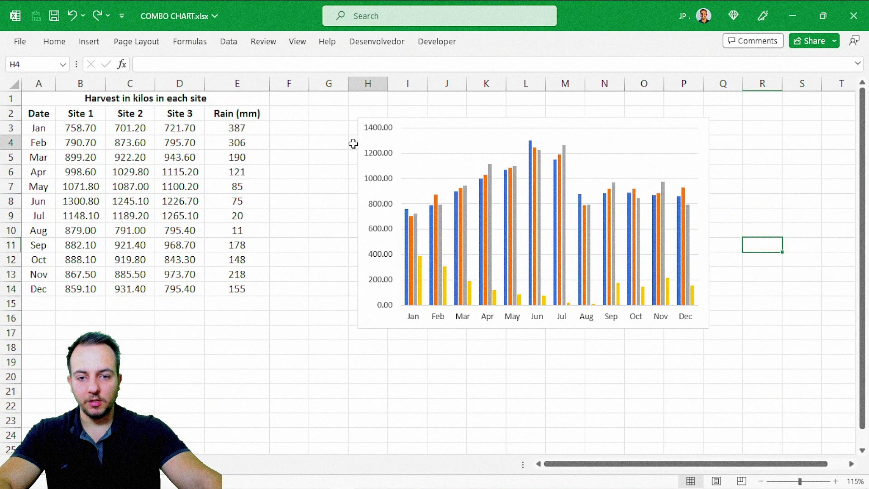
Step: Add a legend at the bottom of the harvest chart
click(99, 61)
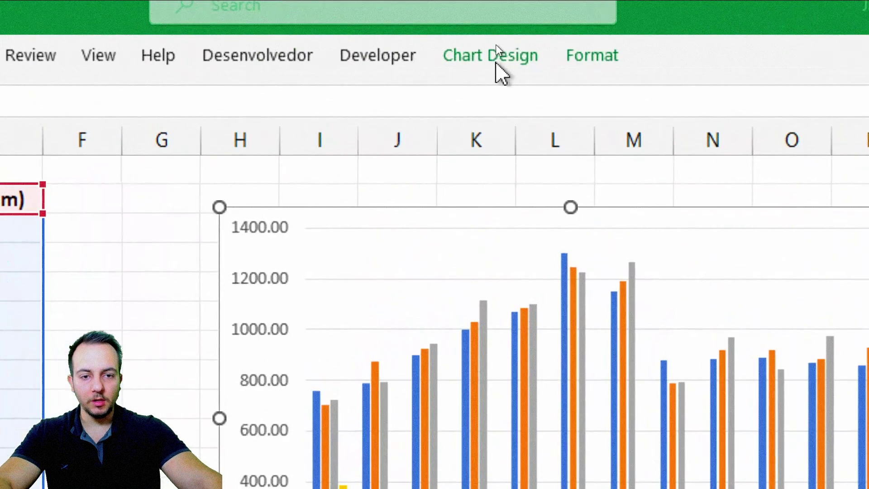
click(496, 45)
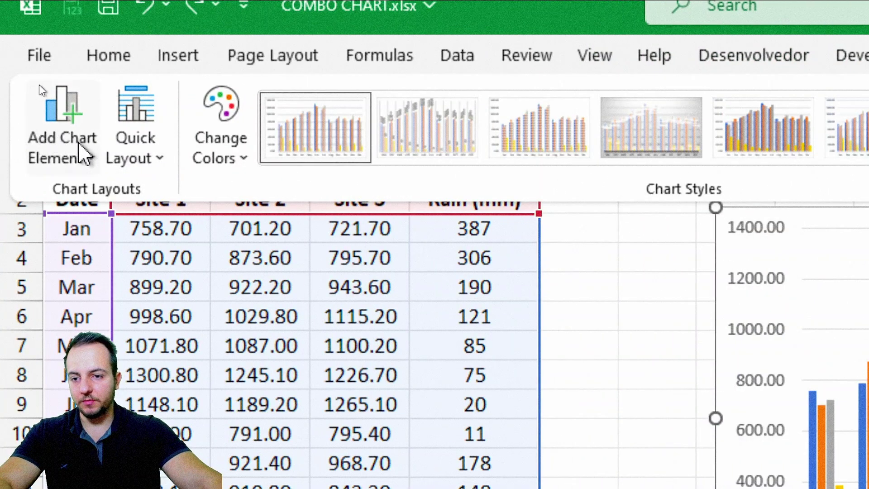
click(48, 122)
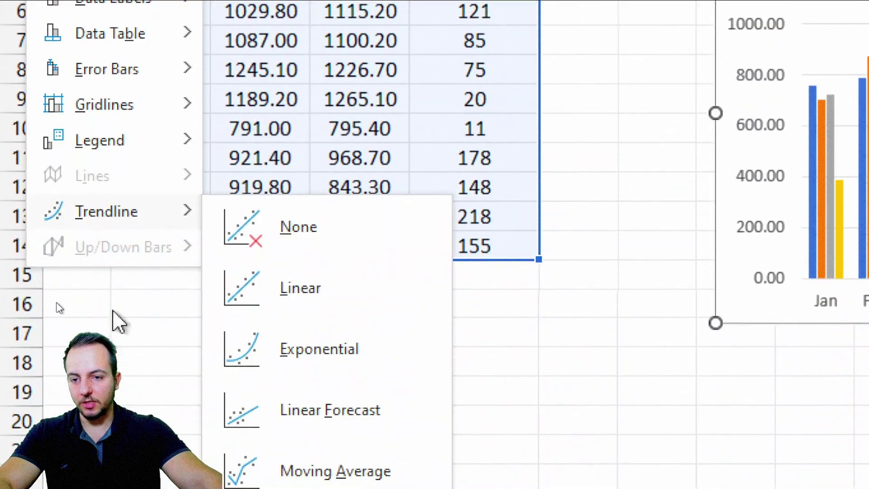
mouse_move(120, 448)
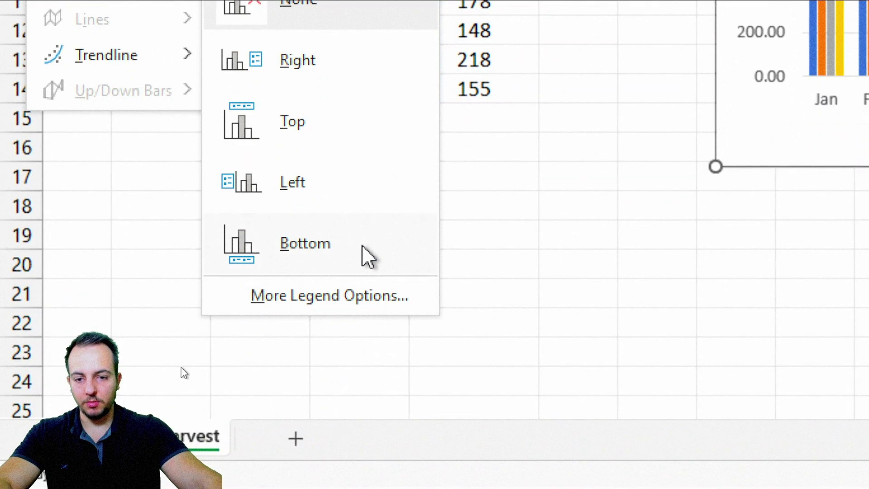
click(367, 257)
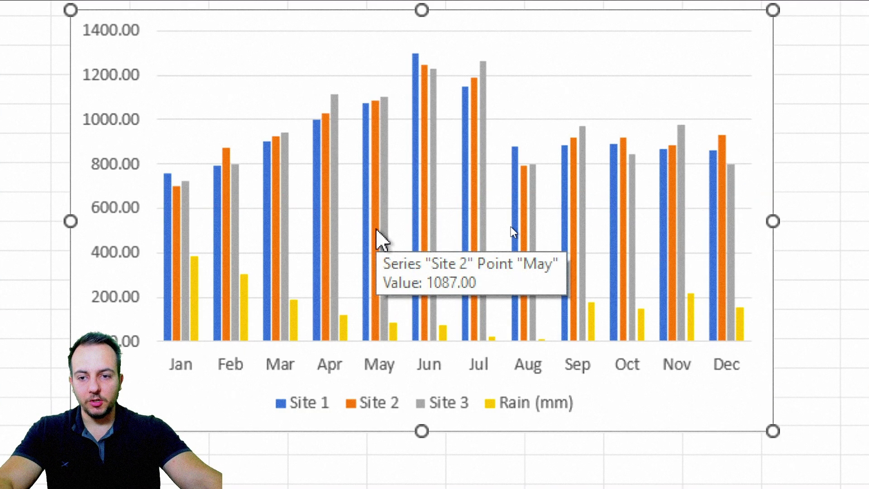
Step: Change the chart type to Combo and set the Site 3 series to Clustered Column
right_click(756, 88)
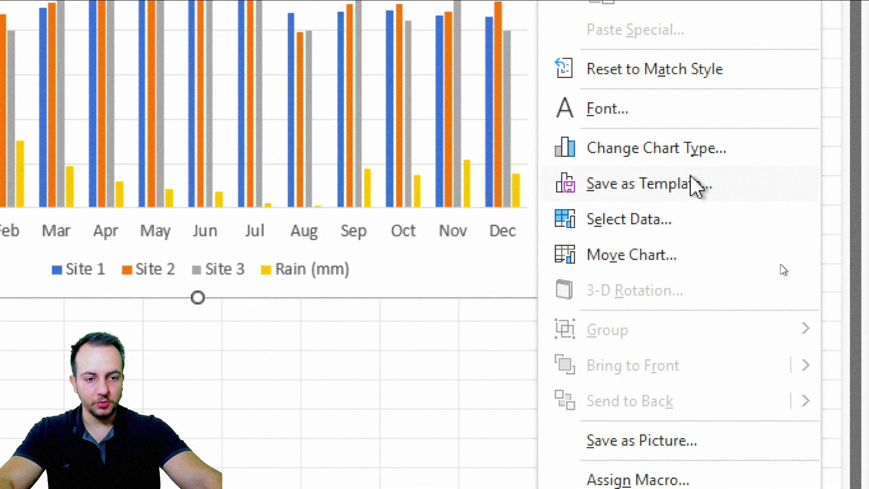
click(652, 152)
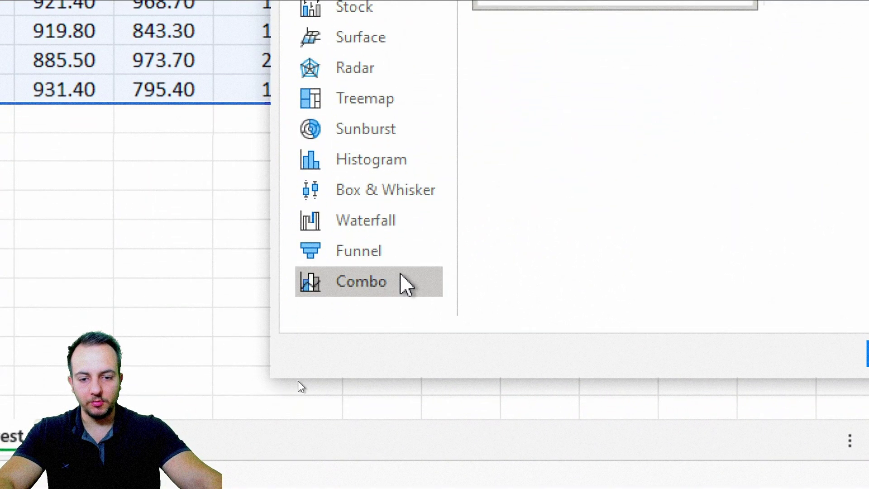
click(367, 285)
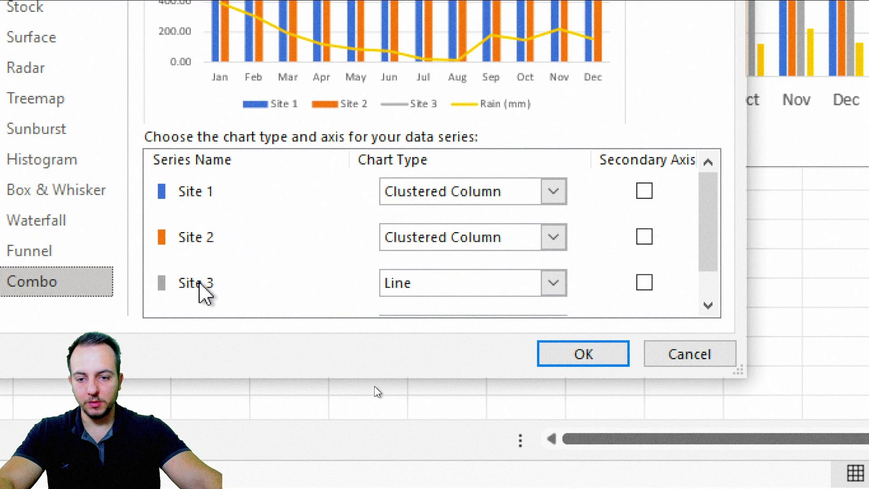
click(469, 285)
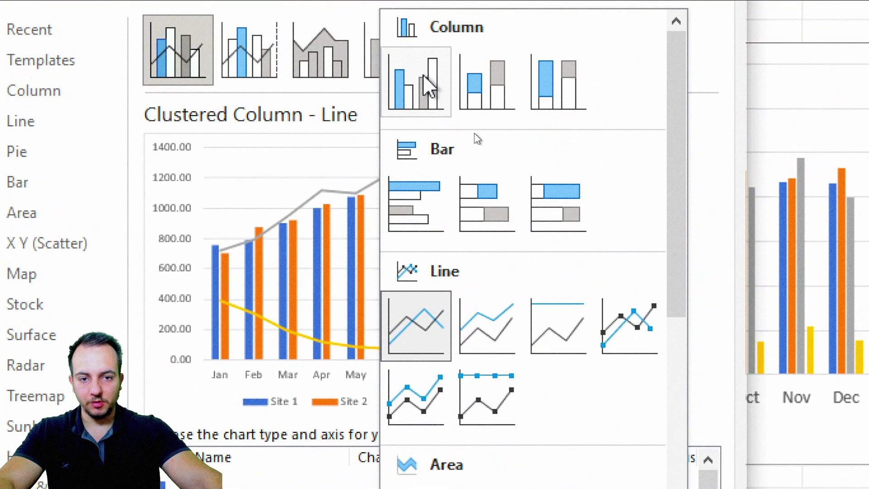
click(424, 78)
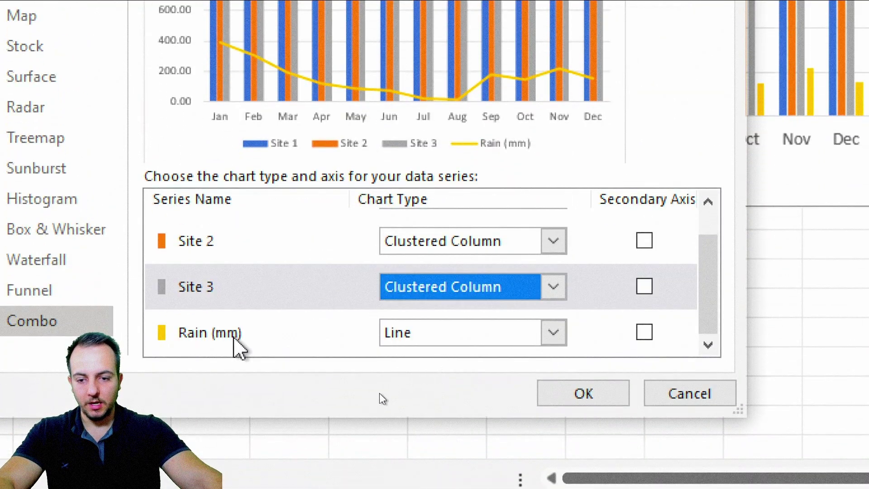
Step: Set the Rain (mm) series to a Line on the secondary axis and apply the combo chart settings
click(234, 339)
click(421, 337)
click(442, 75)
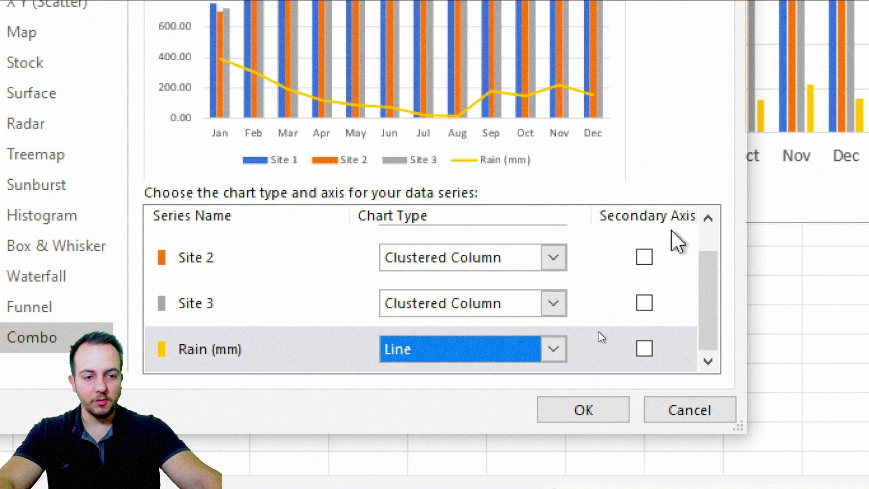
click(645, 349)
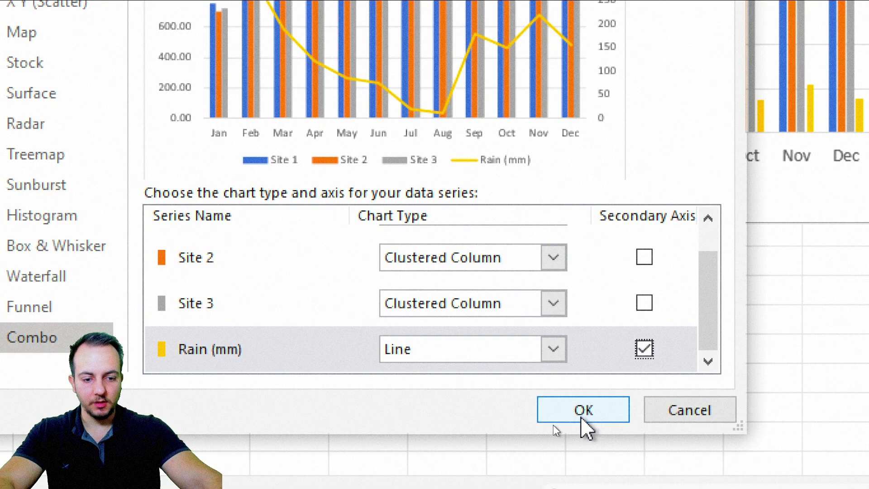
click(584, 412)
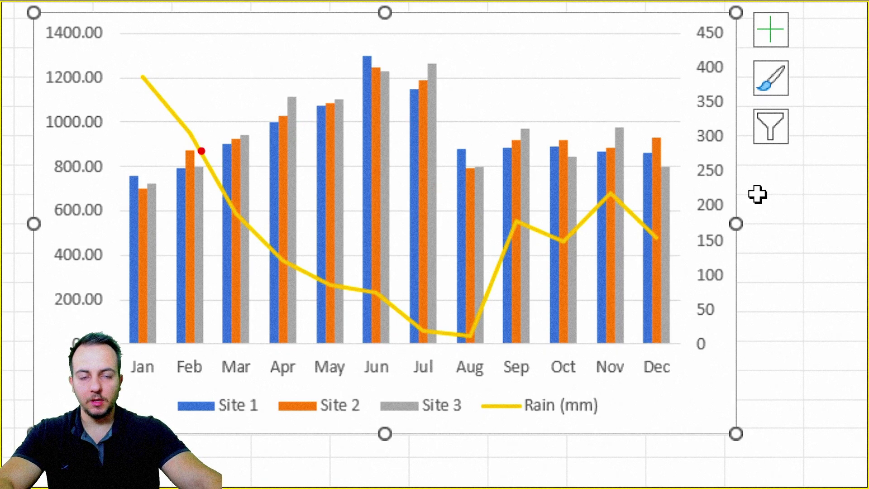
mouse_move(109, 58)
mouse_down()
mouse_move(209, 281)
mouse_move(218, 384)
mouse_up()
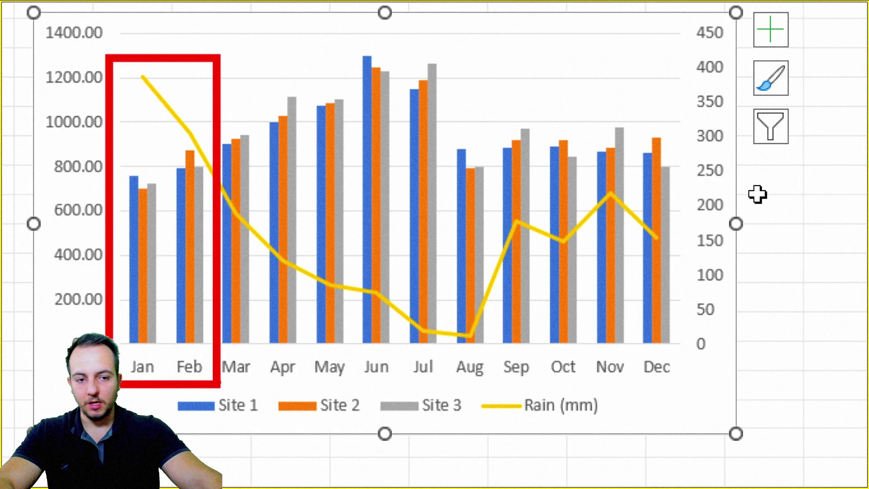
drag(546, 122, 685, 385)
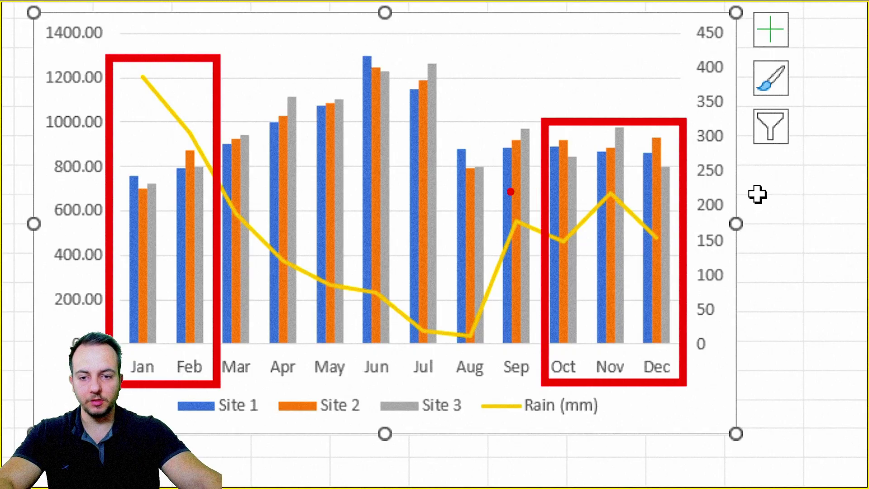
key(ctrl+z)
key(ctrl+z)
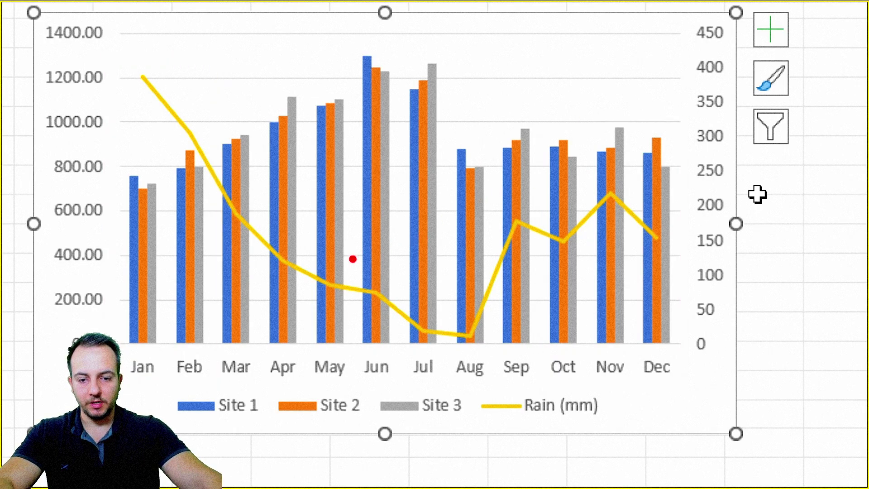
mouse_move(304, 236)
mouse_down()
mouse_move(494, 370)
mouse_move(496, 388)
mouse_up()
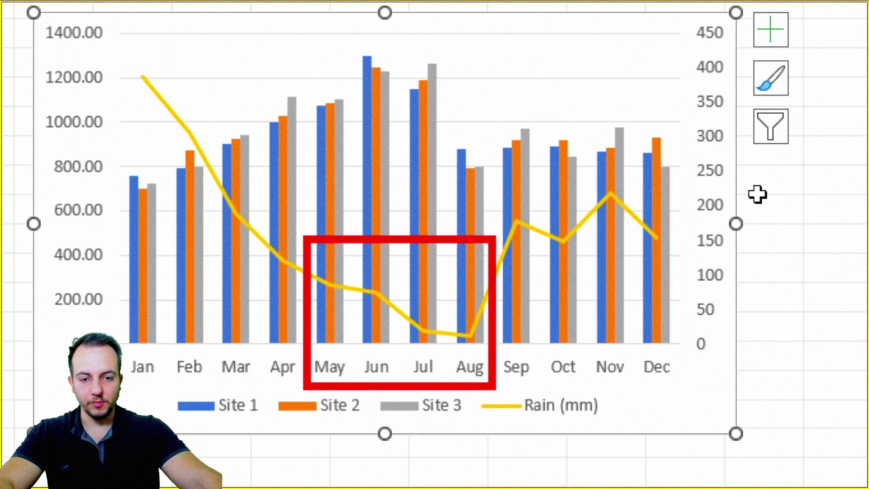
mouse_move(312, 42)
mouse_down()
mouse_move(382, 111)
mouse_move(462, 148)
mouse_up()
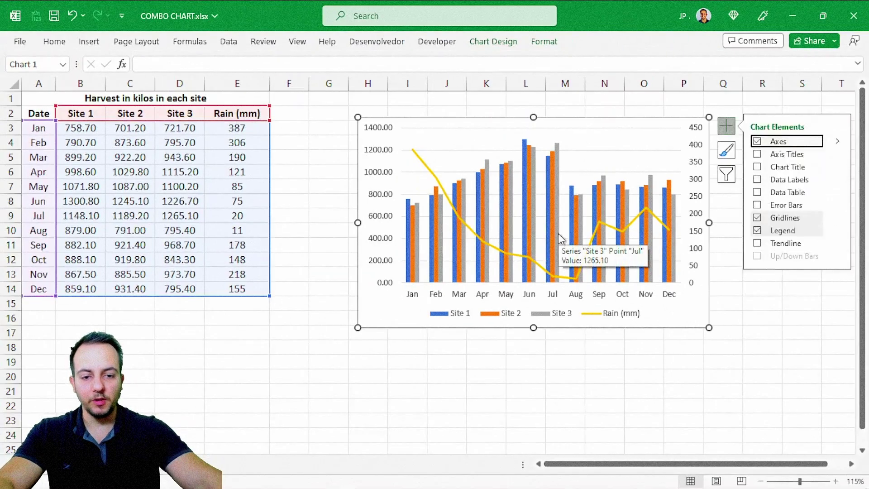
click(564, 361)
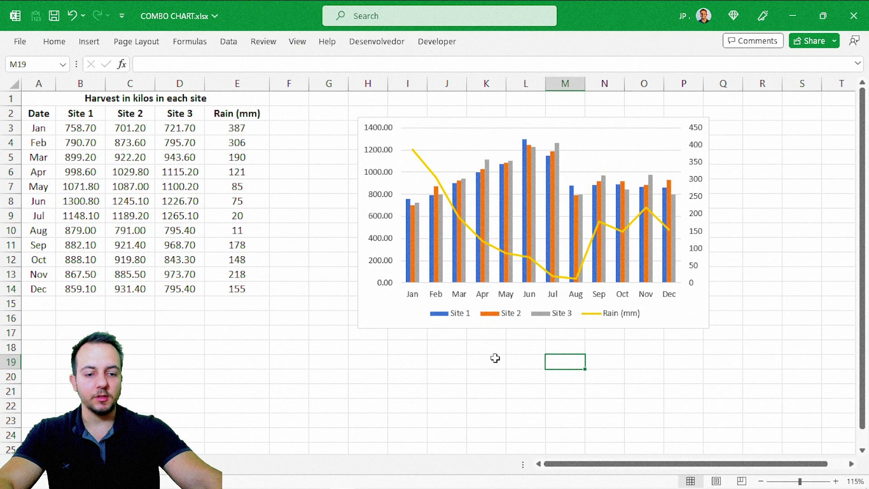
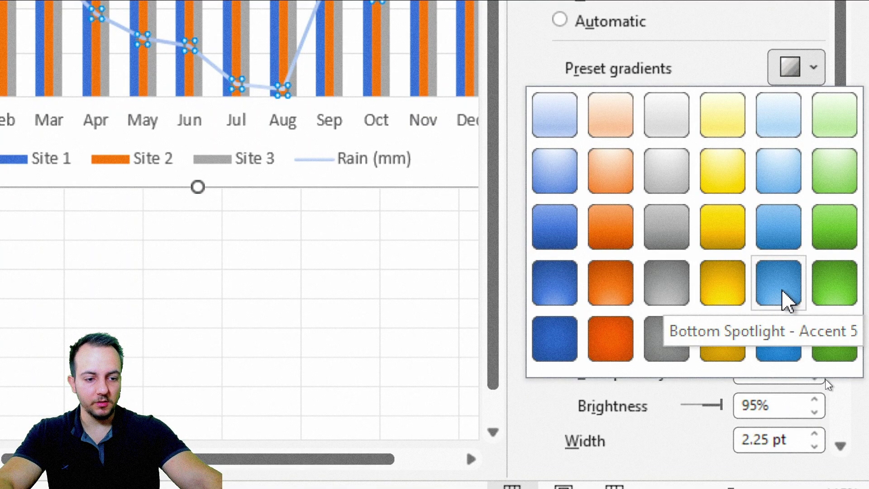
Step: Apply the Bottom Spotlight - Accent 5 preset gradient with the Radial type to the Rain (mm) line
click(782, 289)
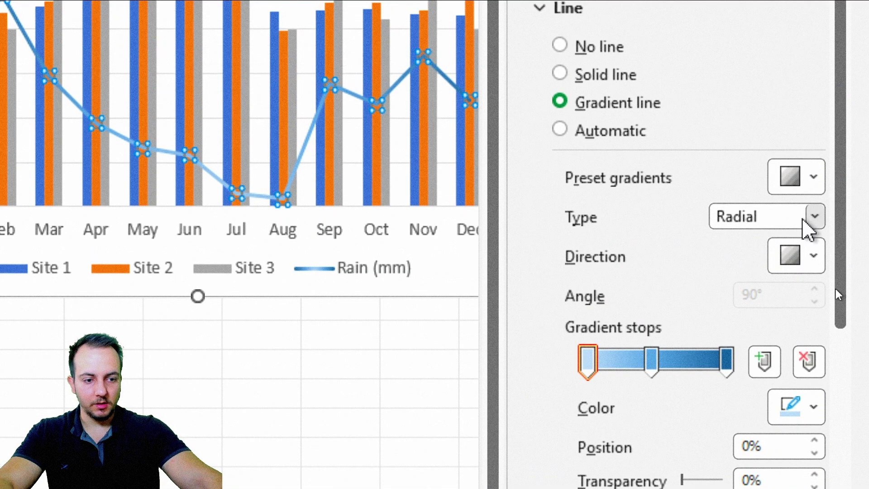
click(804, 220)
click(764, 265)
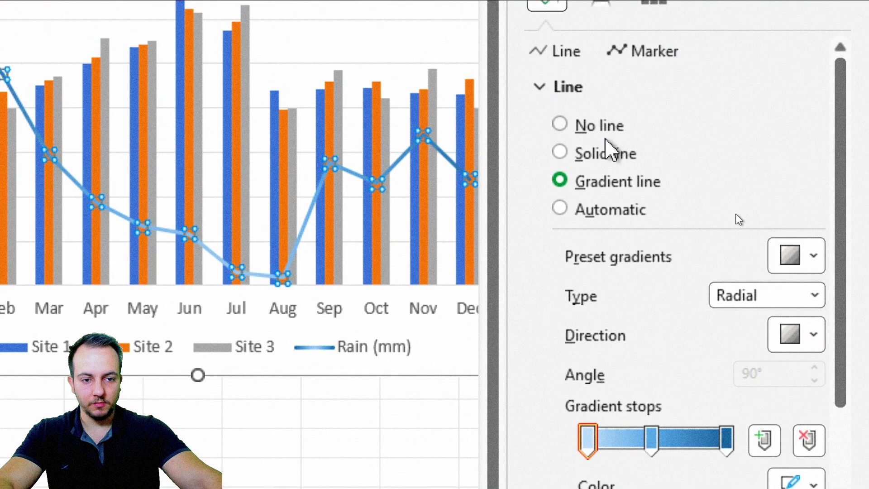
Step: Set the Rain (mm) line's width to 3 pt and turn on Smoothed line
scroll(847, 271, down, 10)
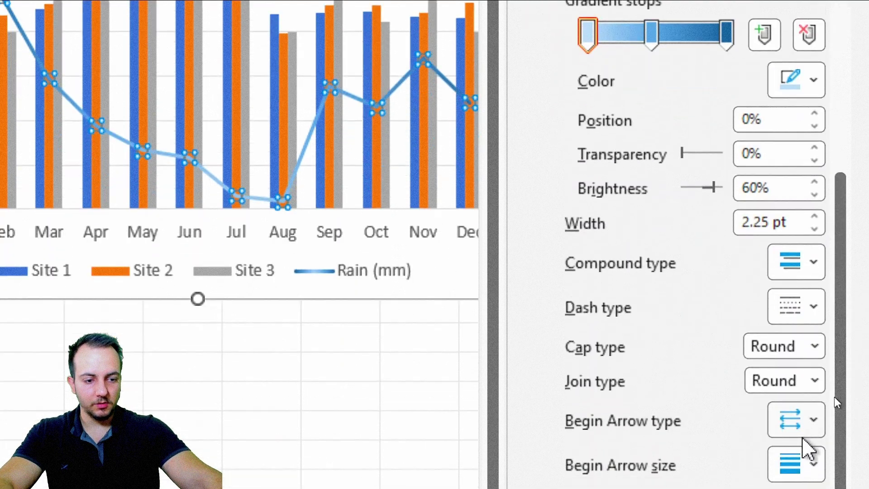
click(814, 216)
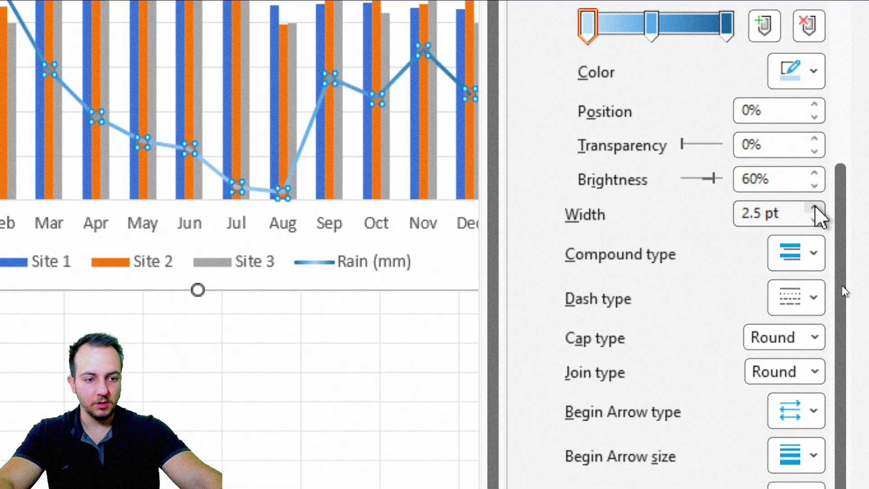
click(815, 209)
scroll(842, 289, down, 2)
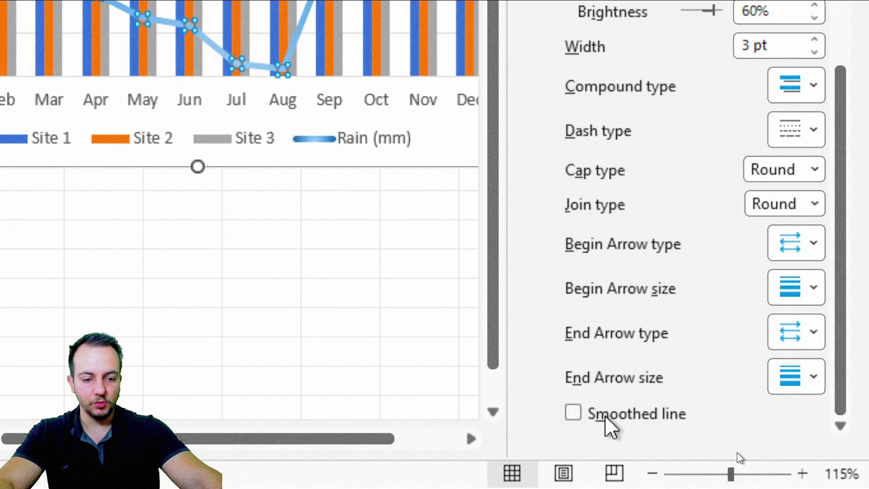
click(605, 418)
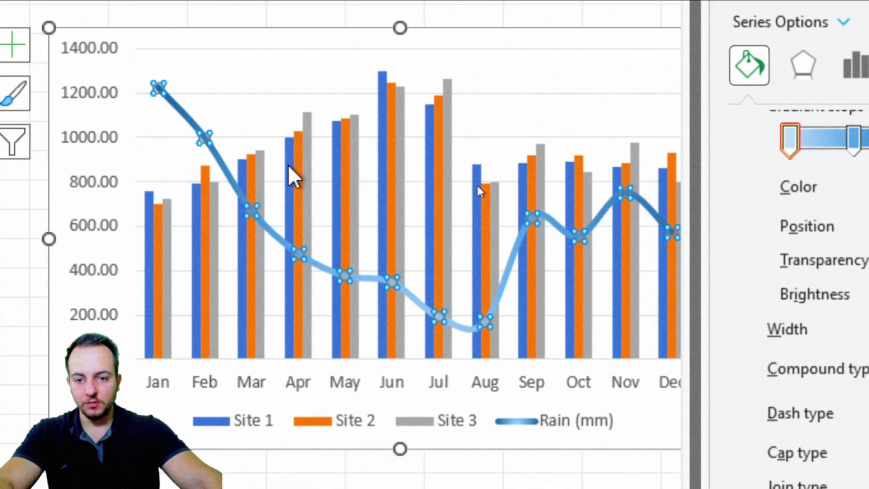
Step: Give the Site 1 columns a solid gold fill, and replace it with the white-to-gold preset gradient
click(289, 166)
click(769, 117)
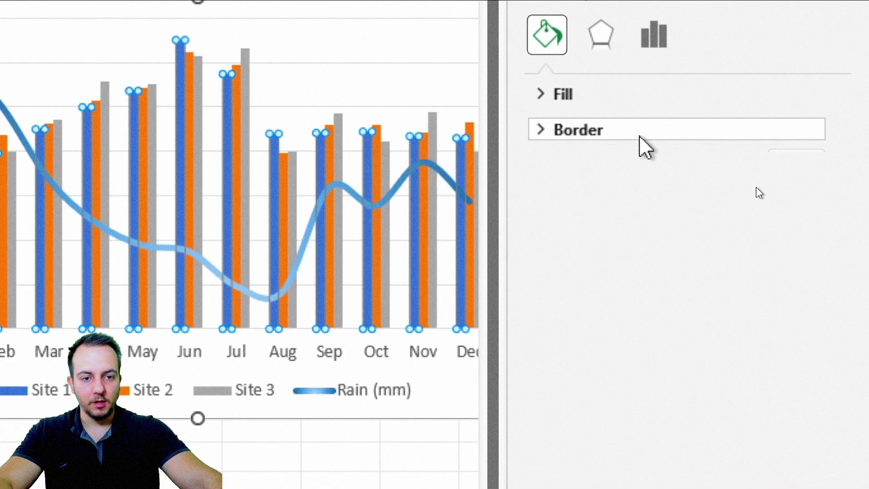
click(587, 103)
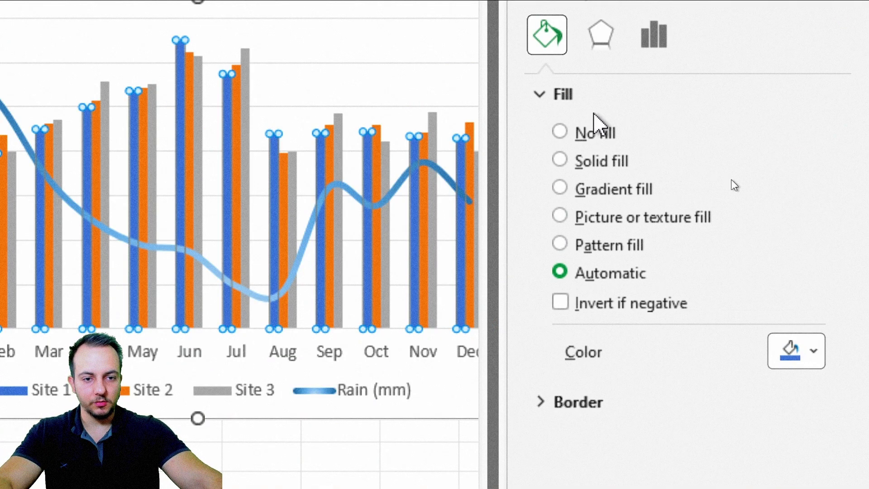
click(602, 162)
click(813, 351)
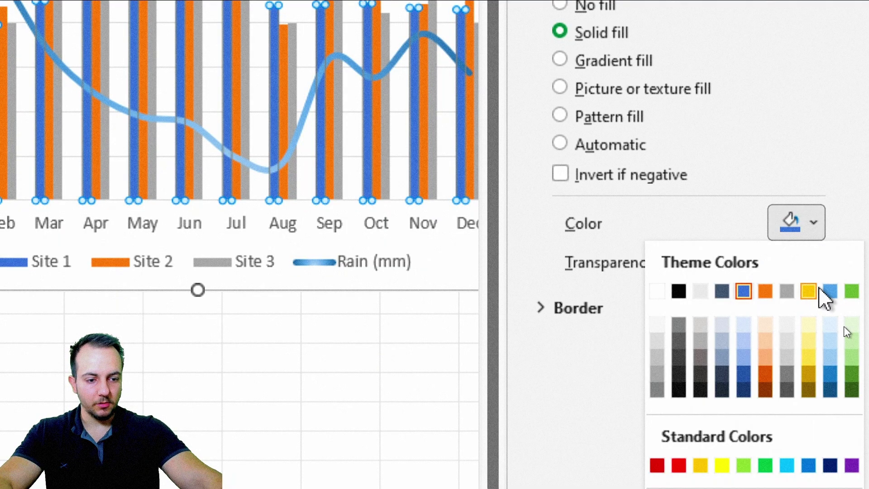
key(Escape)
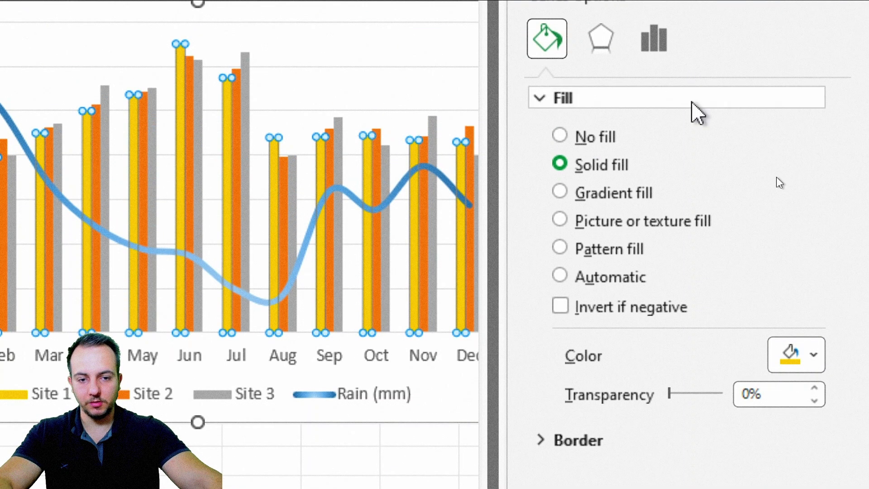
click(643, 162)
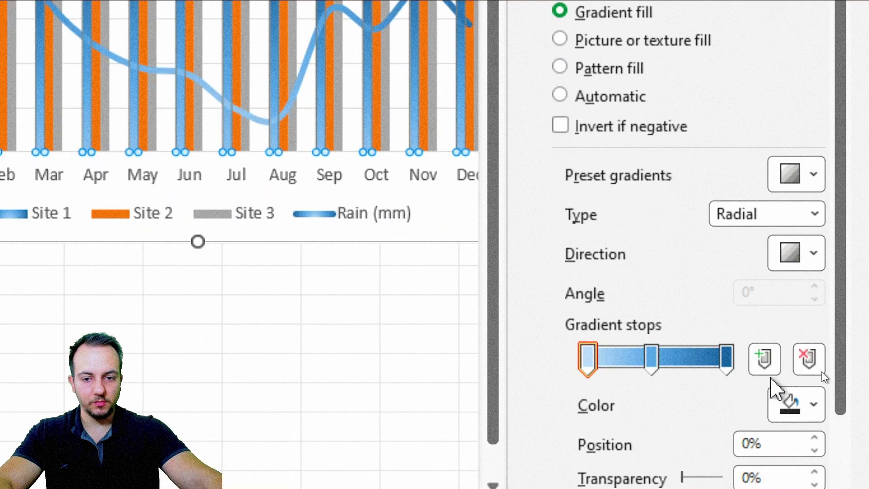
click(814, 175)
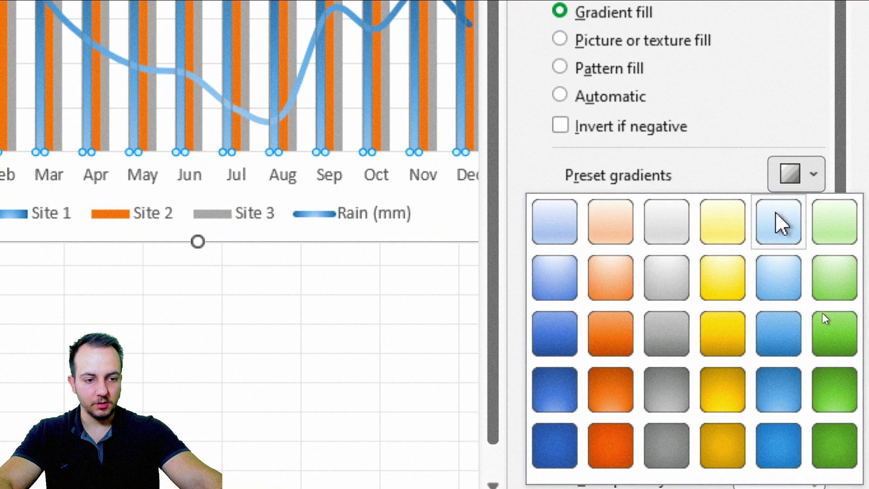
click(726, 267)
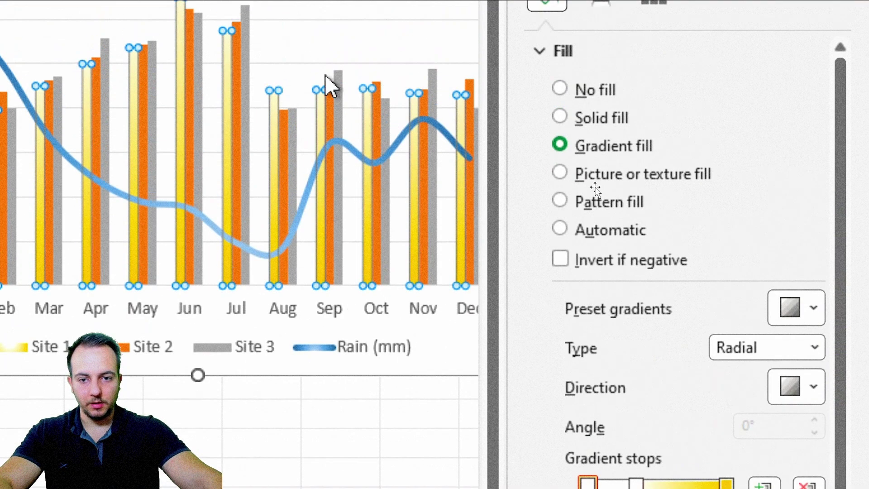
Step: Fill the Site 2 columns with the white-to-orange preset gradient
click(332, 116)
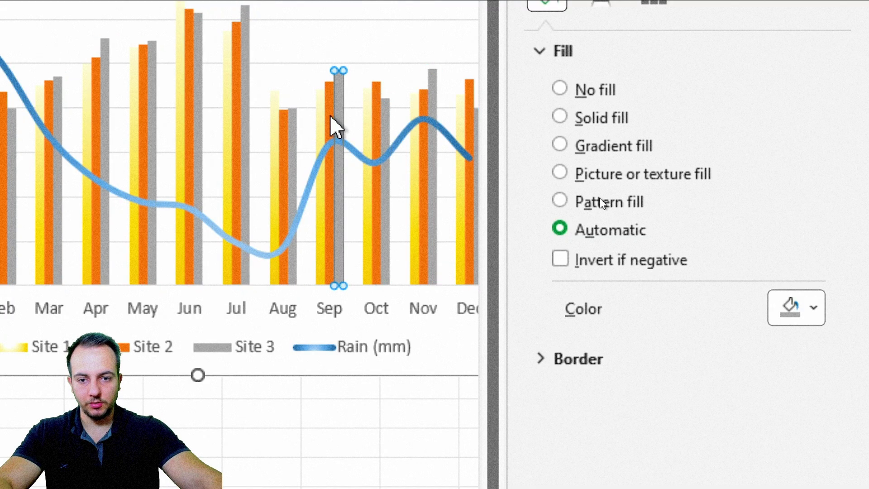
click(613, 147)
click(814, 316)
key(Escape)
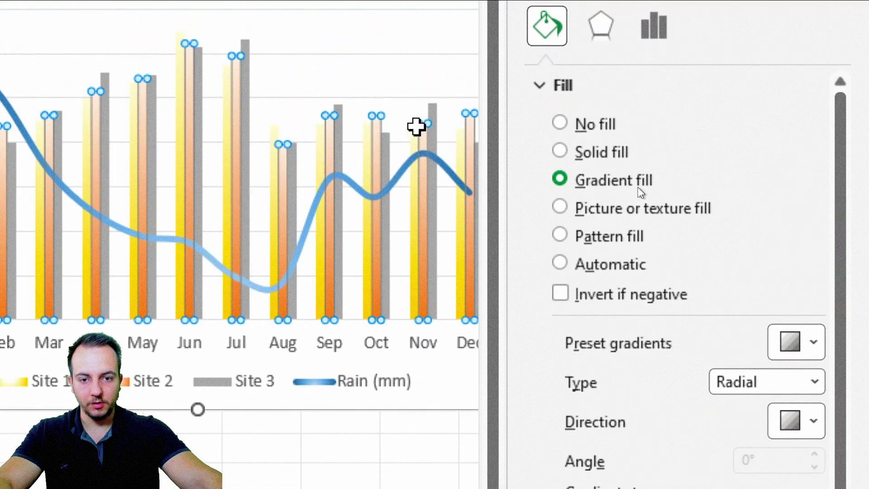
Step: Fill the Site 3 columns with the white-to-gray preset gradient, close the series formatting options and deselect the chart
click(388, 142)
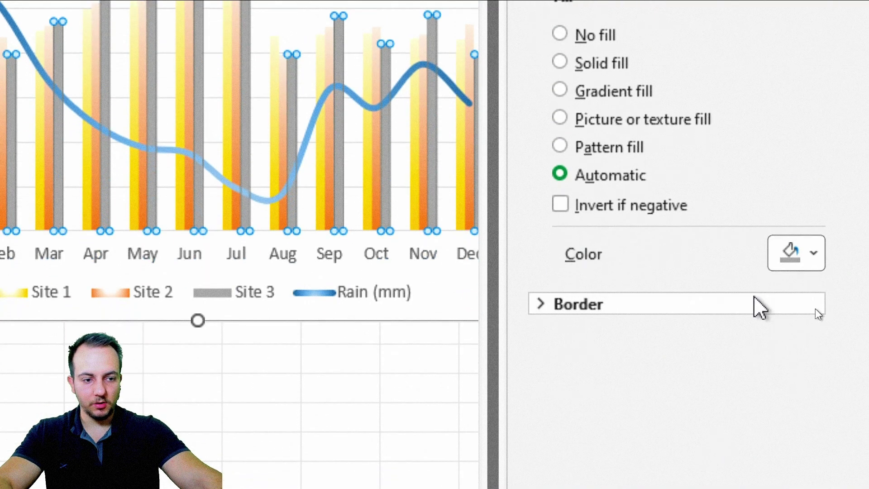
click(617, 90)
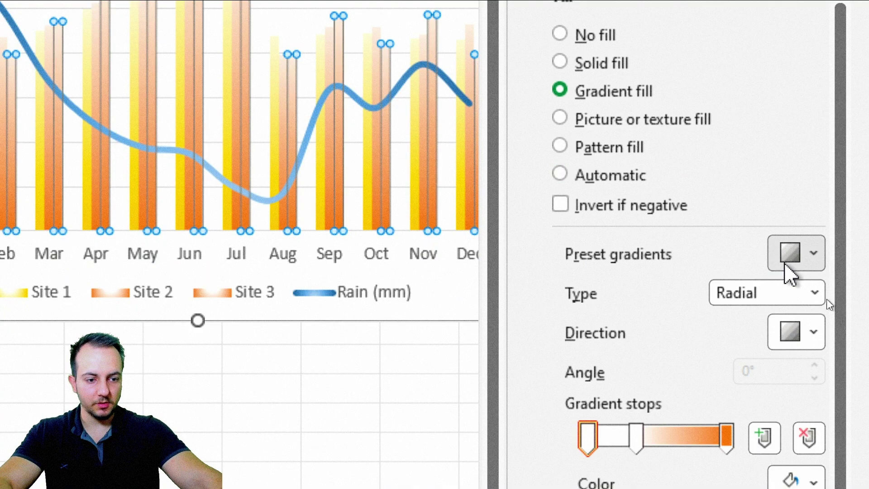
click(796, 254)
click(666, 393)
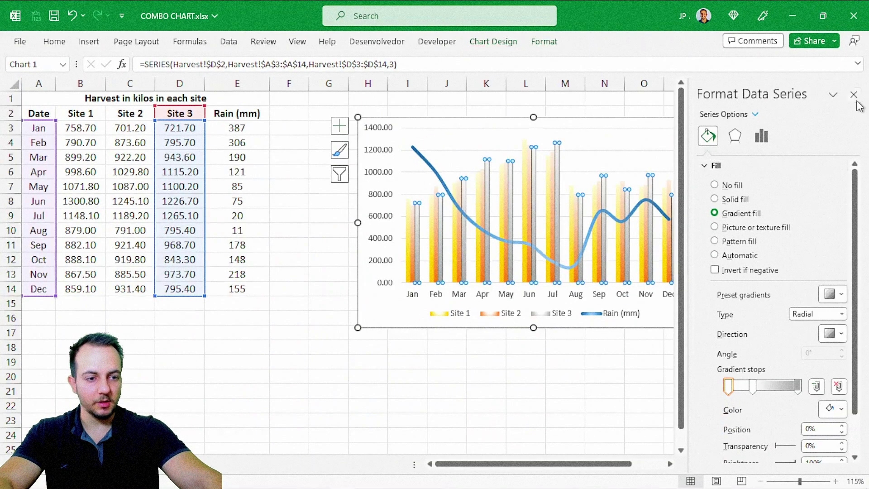
click(855, 94)
click(644, 361)
click(577, 374)
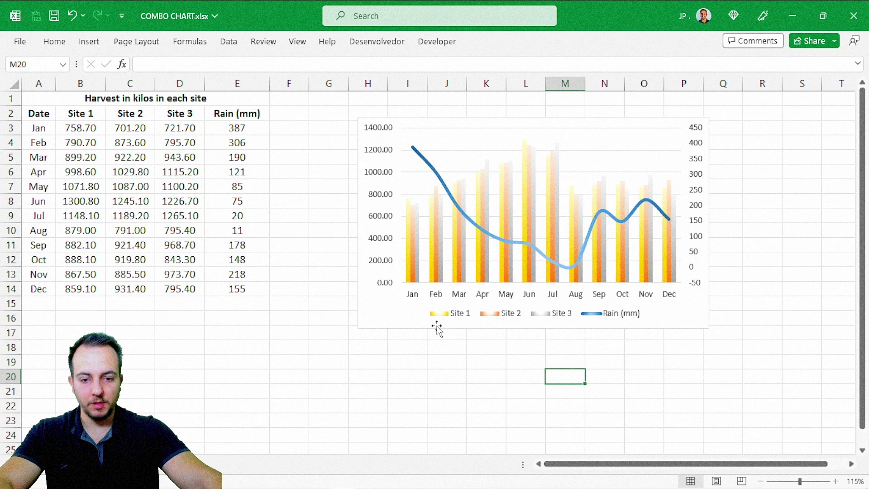
Step: Move the chart closer to the data table and enlarge it to span about columns F to R, down to row 19
drag(436, 325, 352, 309)
drag(620, 316, 782, 368)
click(706, 400)
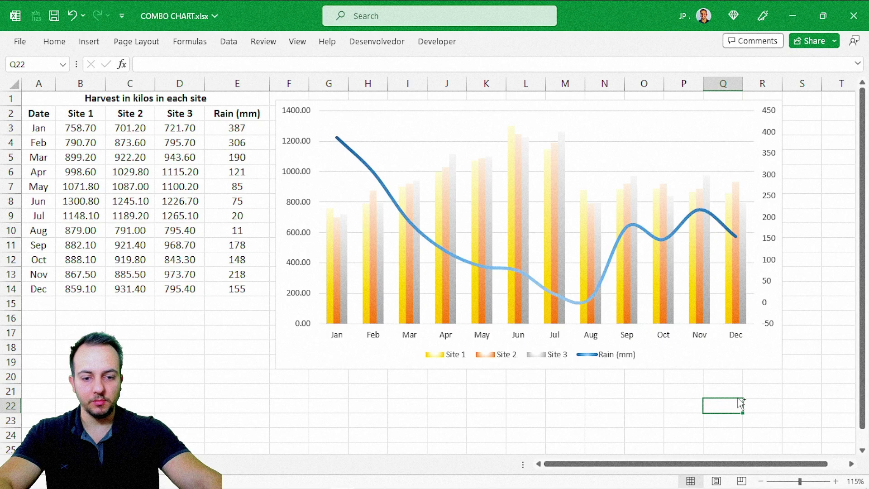